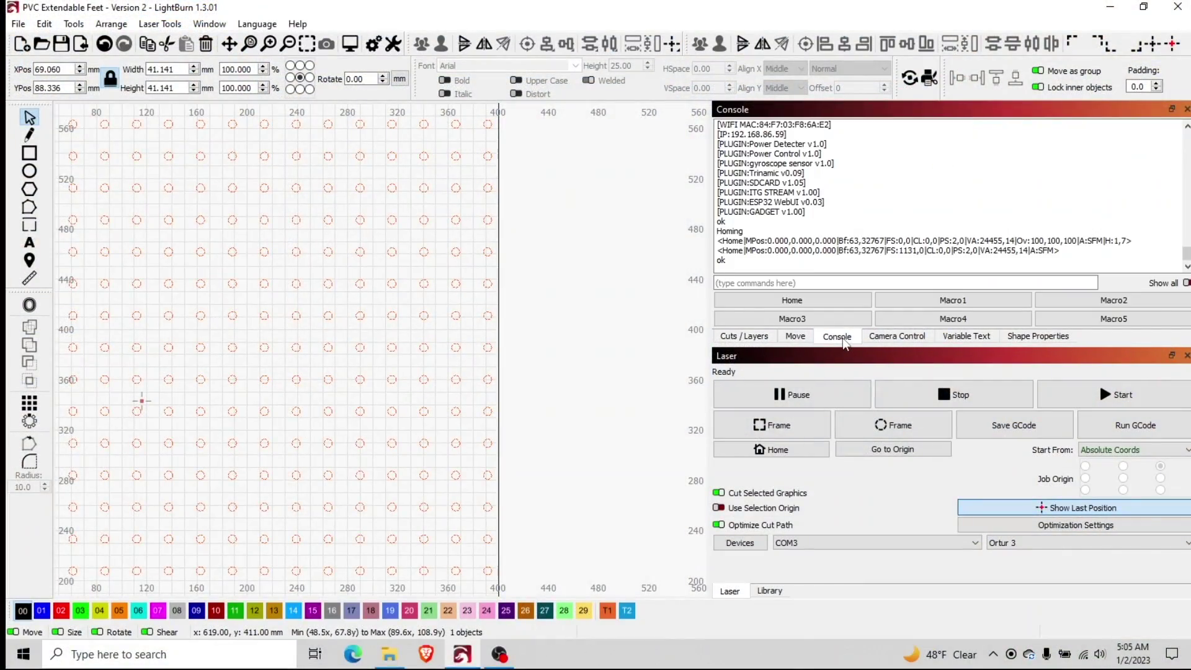
# Bring the console log back into view and reconnect the Ortur laser.
pyautogui.scroll(-1, 848, 334)
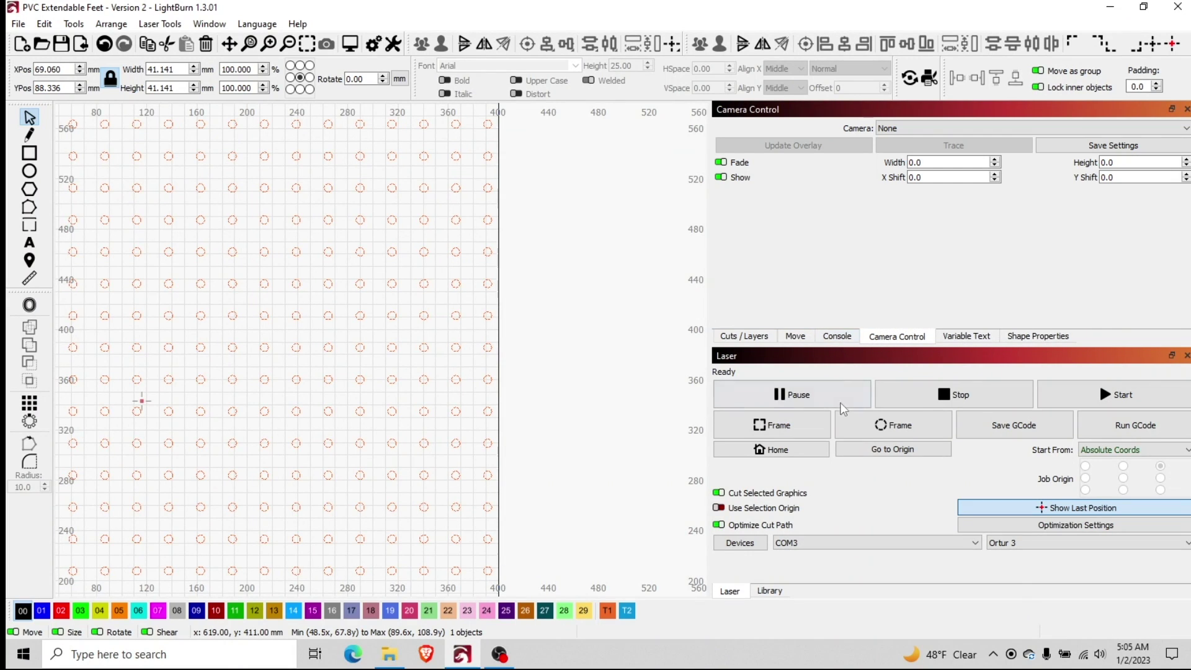
pyautogui.click(837, 337)
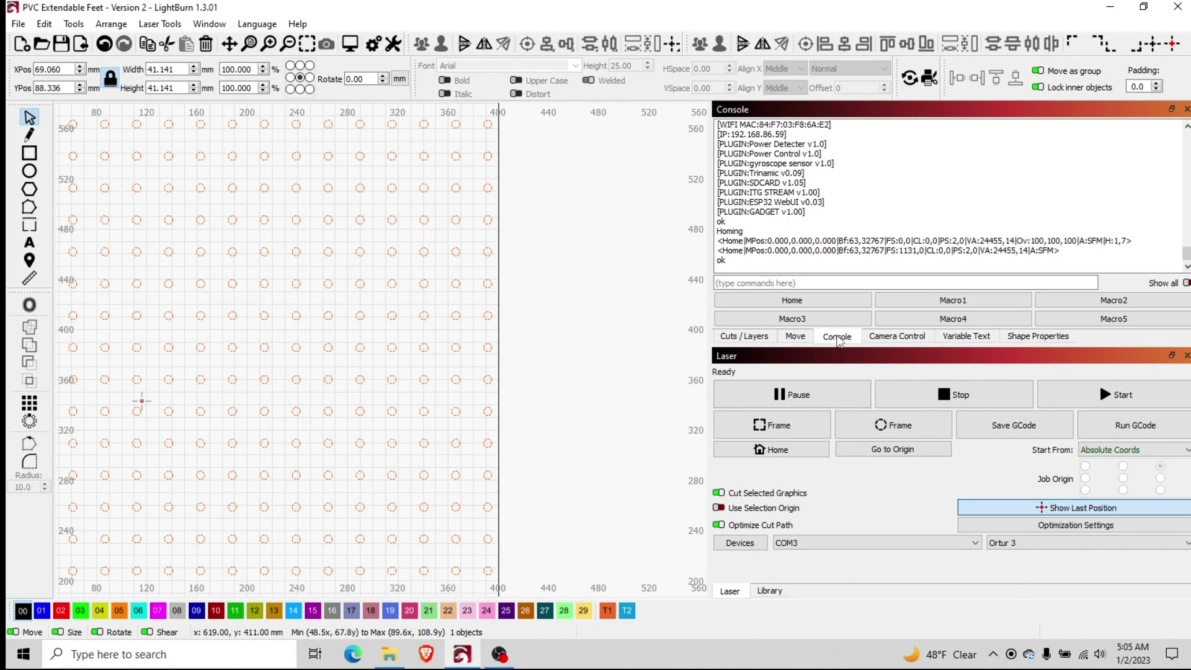
pyautogui.click(740, 543)
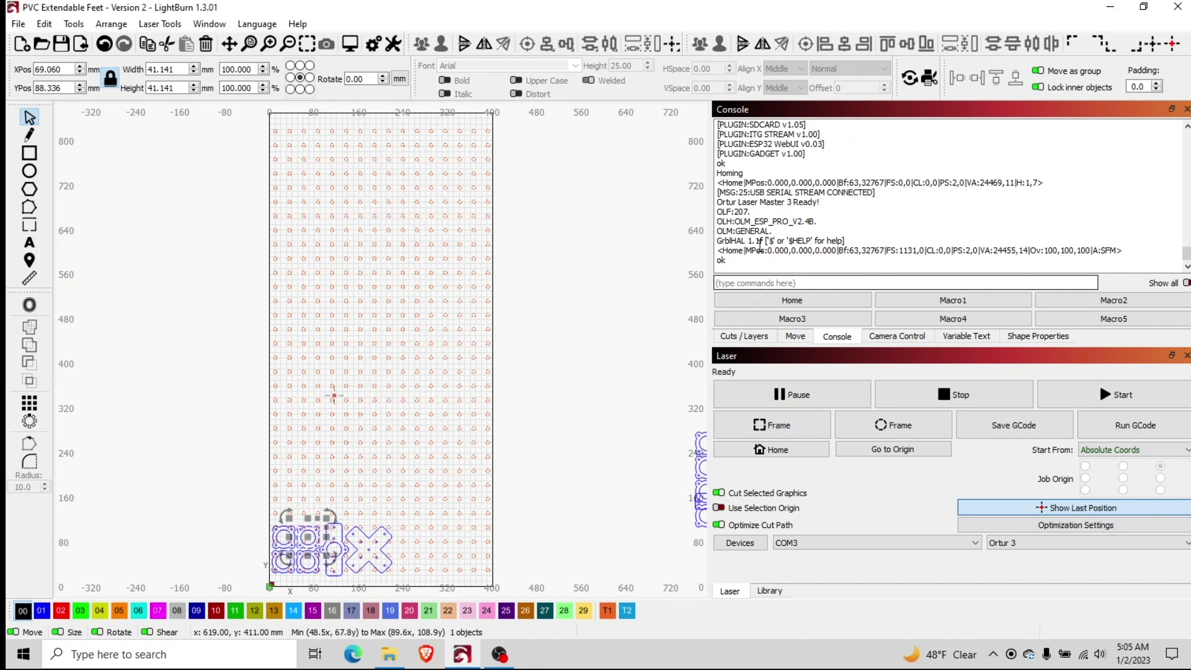
# Scroll up the console output and highlight the [OLF:207] firmware line.
pyautogui.scroll(1, 769, 233)
pyautogui.scroll(3, 770, 233)
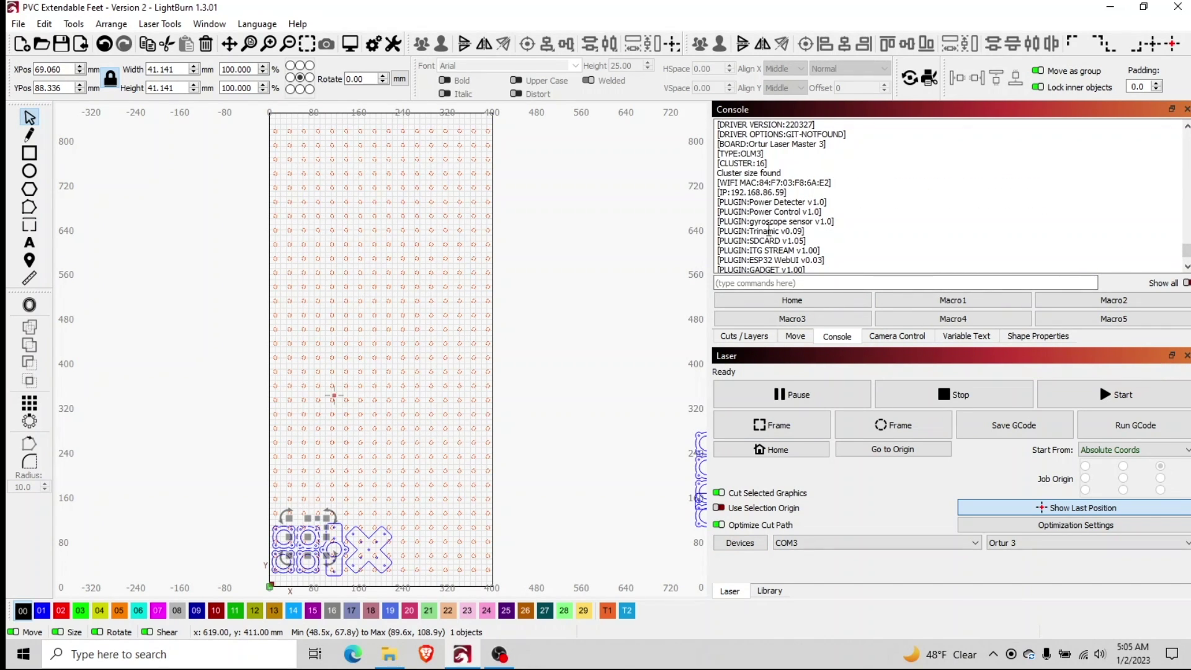
pyautogui.scroll(1, 770, 231)
pyautogui.scroll(1, 768, 229)
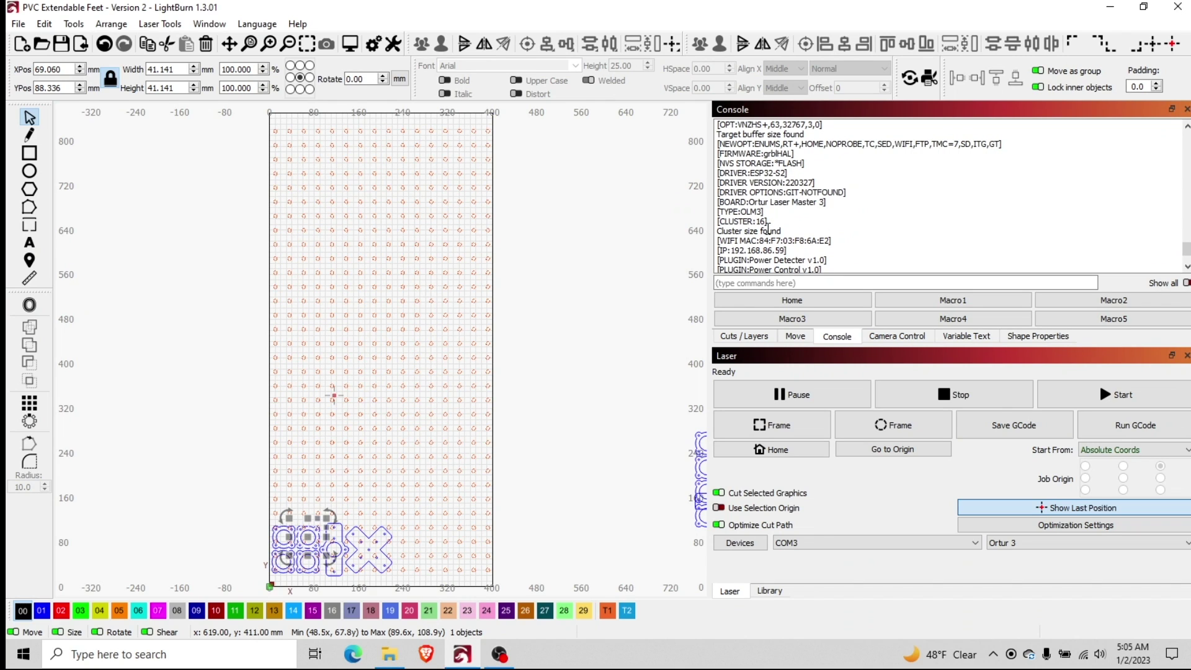
pyautogui.scroll(3, 768, 227)
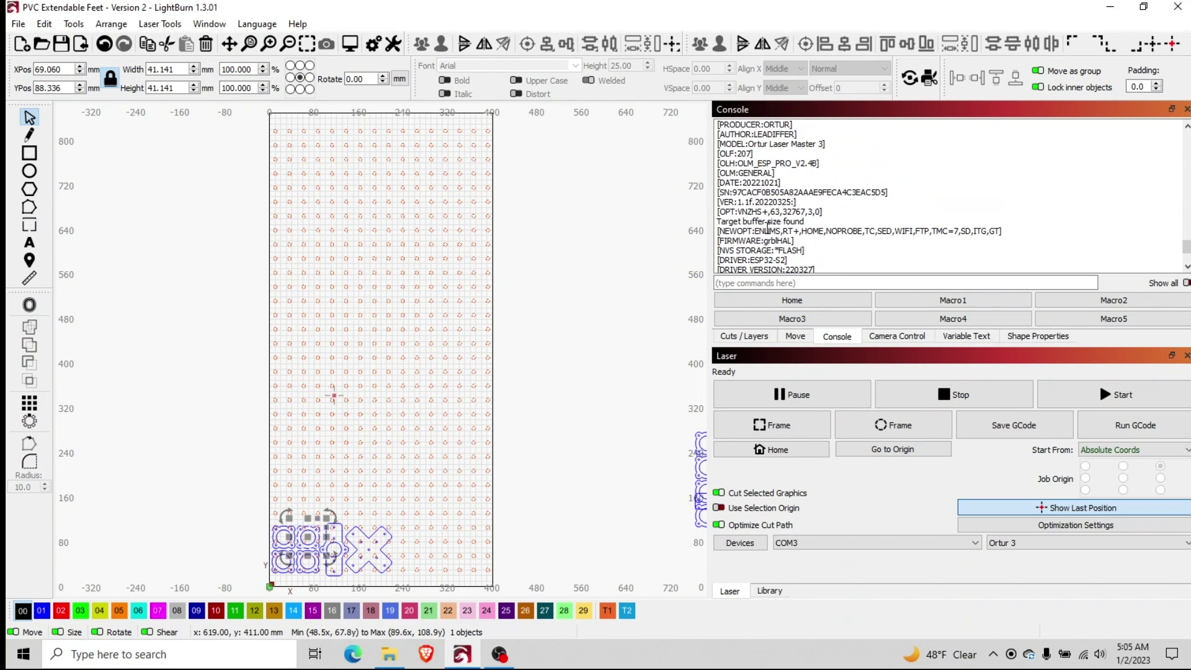
pyautogui.moveTo(752, 154); pyautogui.dragTo(719, 154)
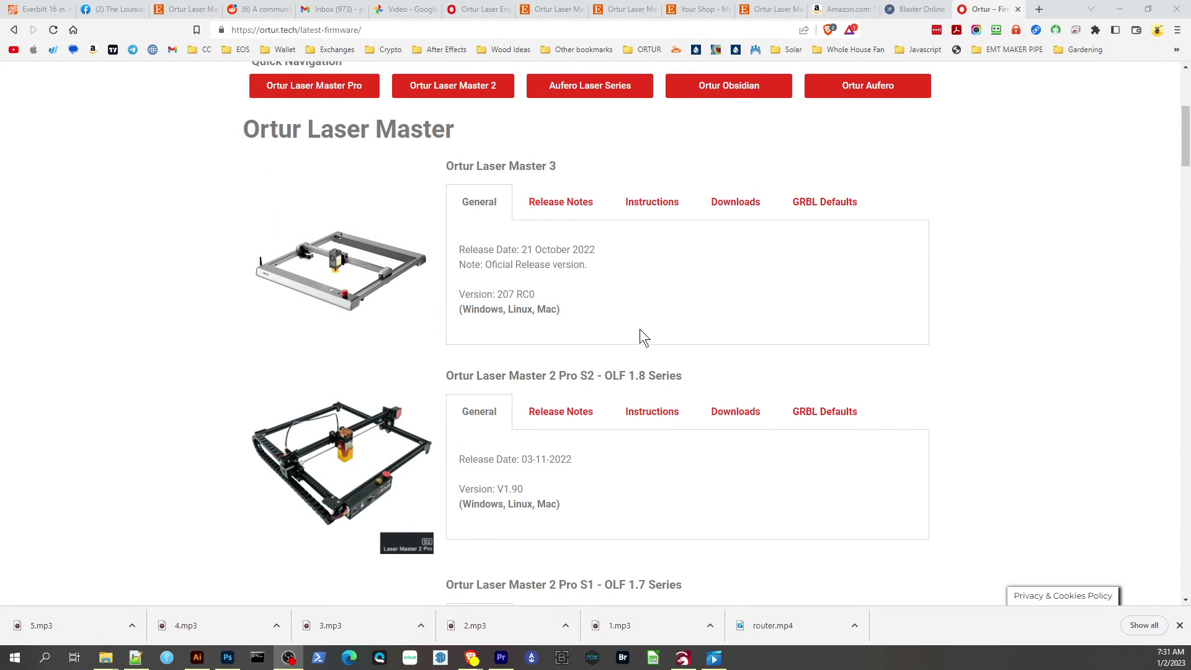
# Highlight Laser Master 3's 'Version: 207 RC0' and its 21 October 2022 release date.
pyautogui.scroll(2, 639, 335)
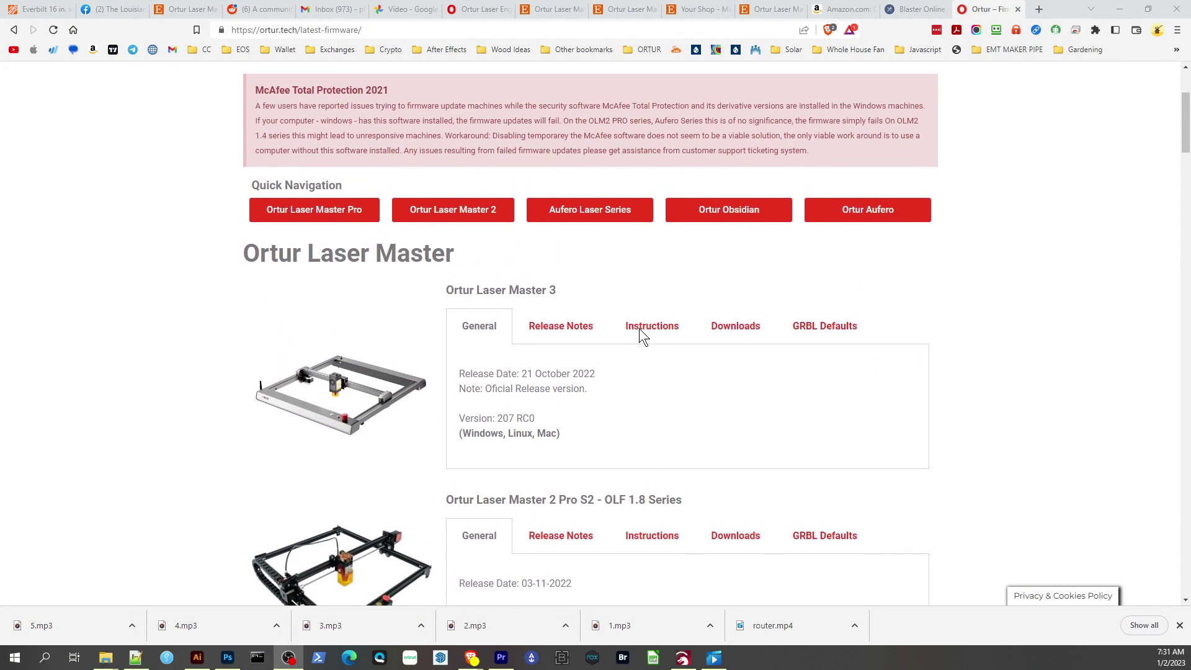
pyautogui.scroll(-2, 639, 335)
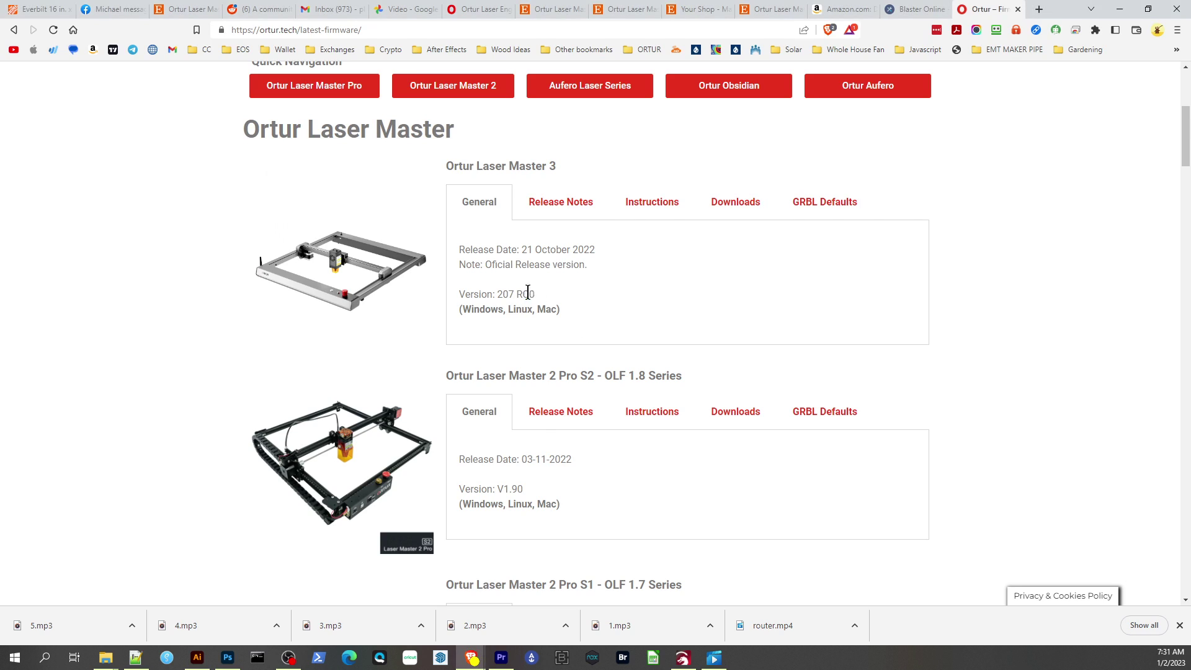
pyautogui.moveTo(535, 294); pyautogui.dragTo(460, 294)
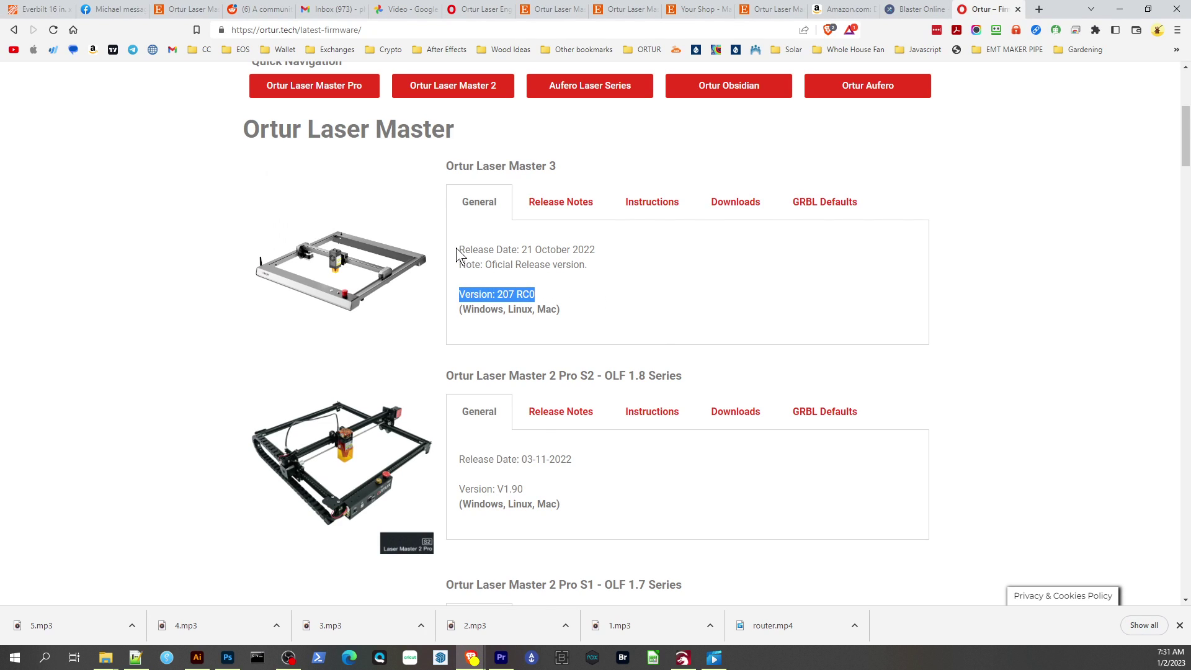
pyautogui.moveTo(457, 248); pyautogui.dragTo(610, 243)
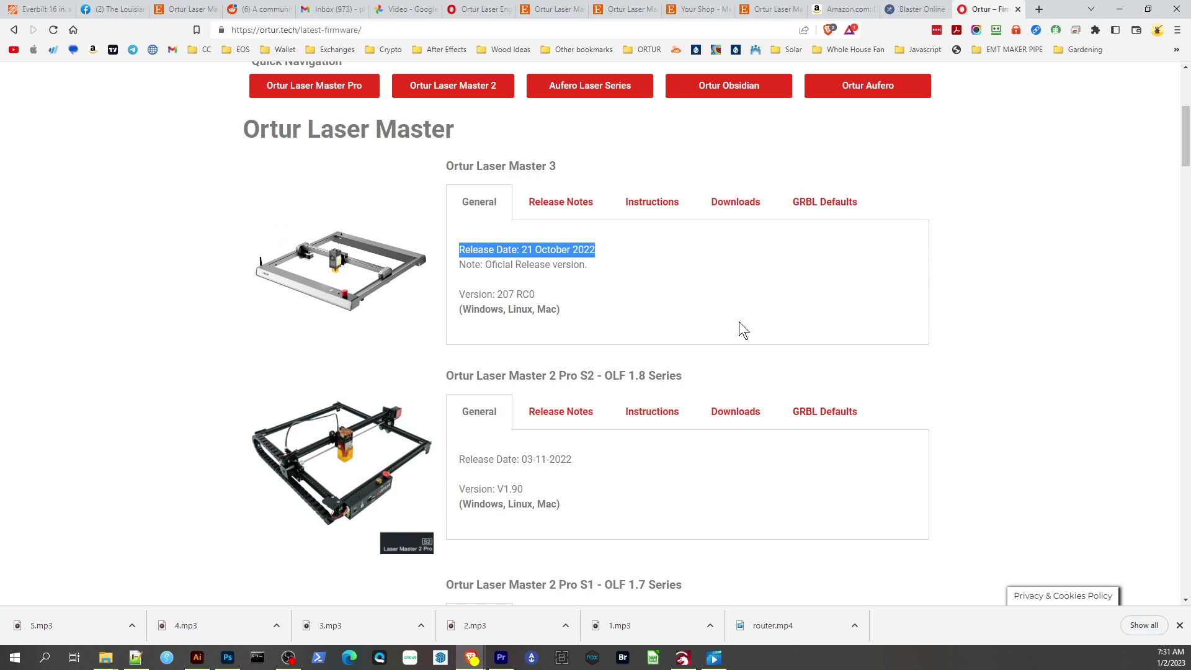
pyautogui.click(1180, 626)
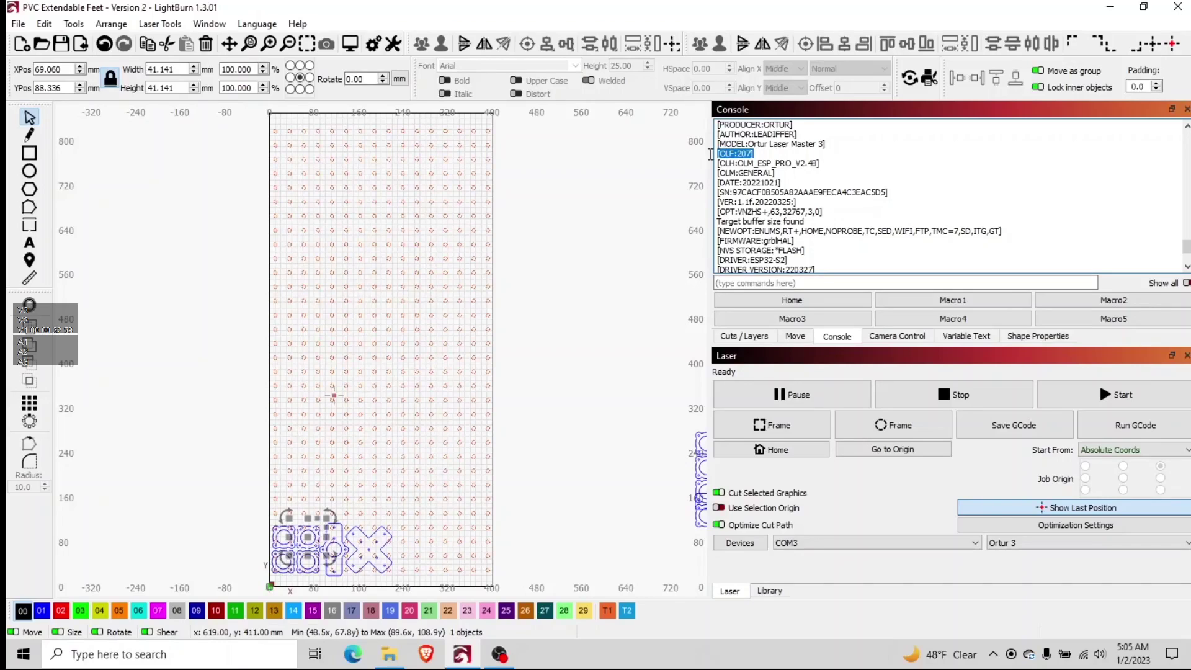
pyautogui.click(1083, 655)
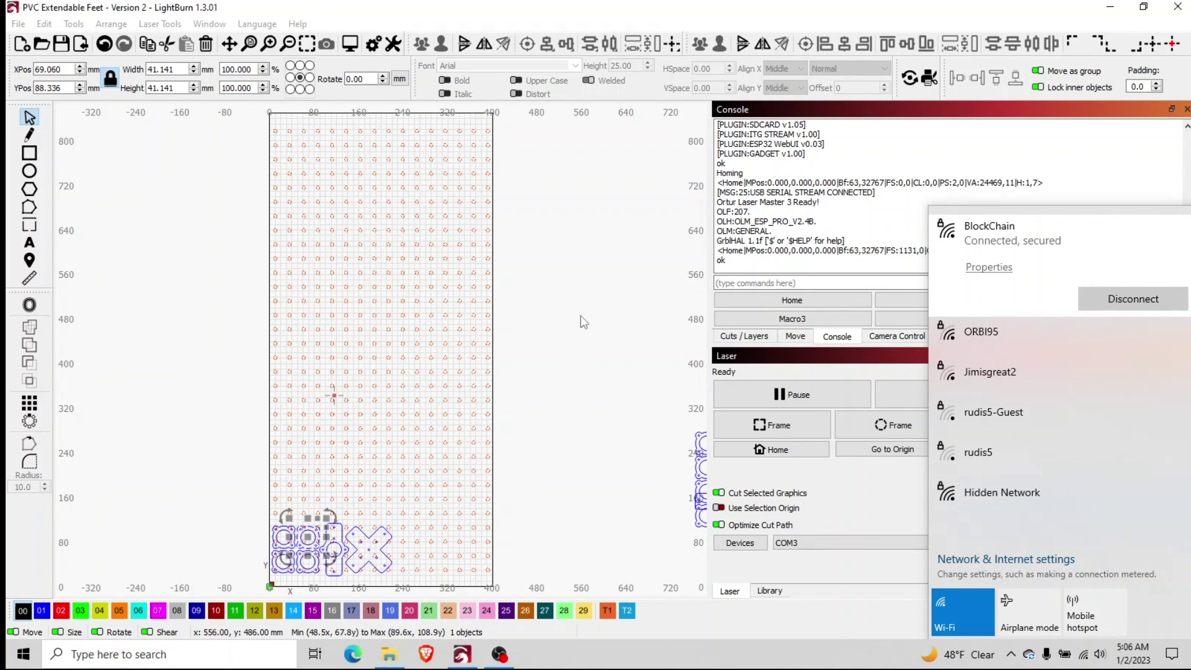
pyautogui.click(583, 322)
pyautogui.click(590, 311)
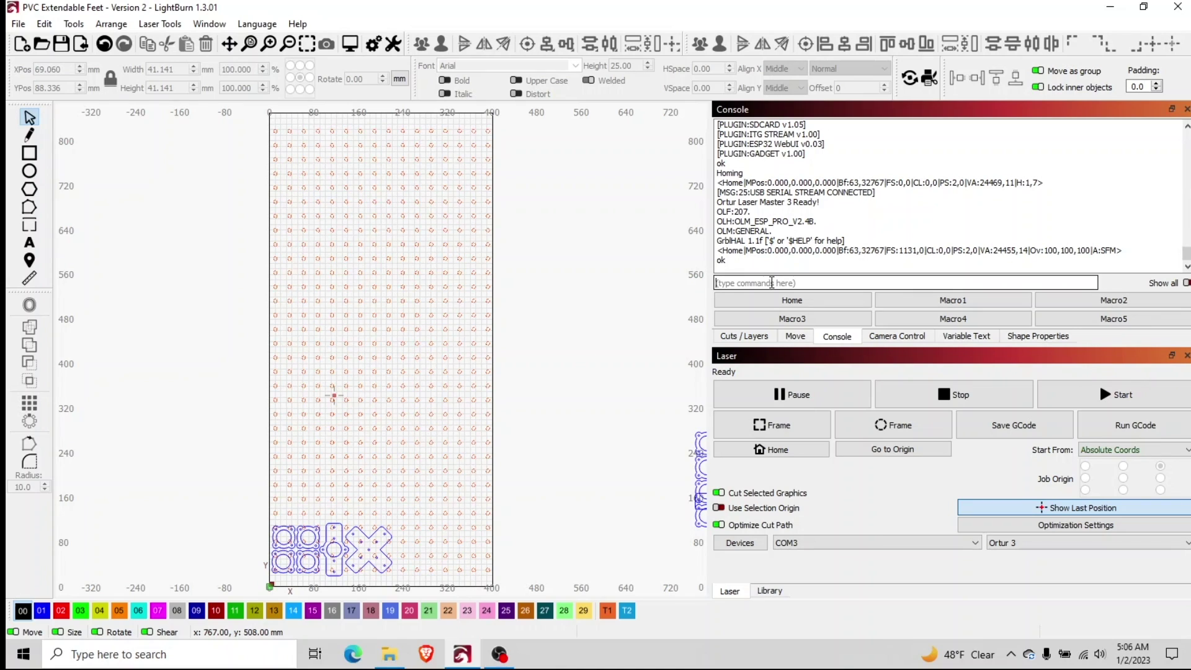
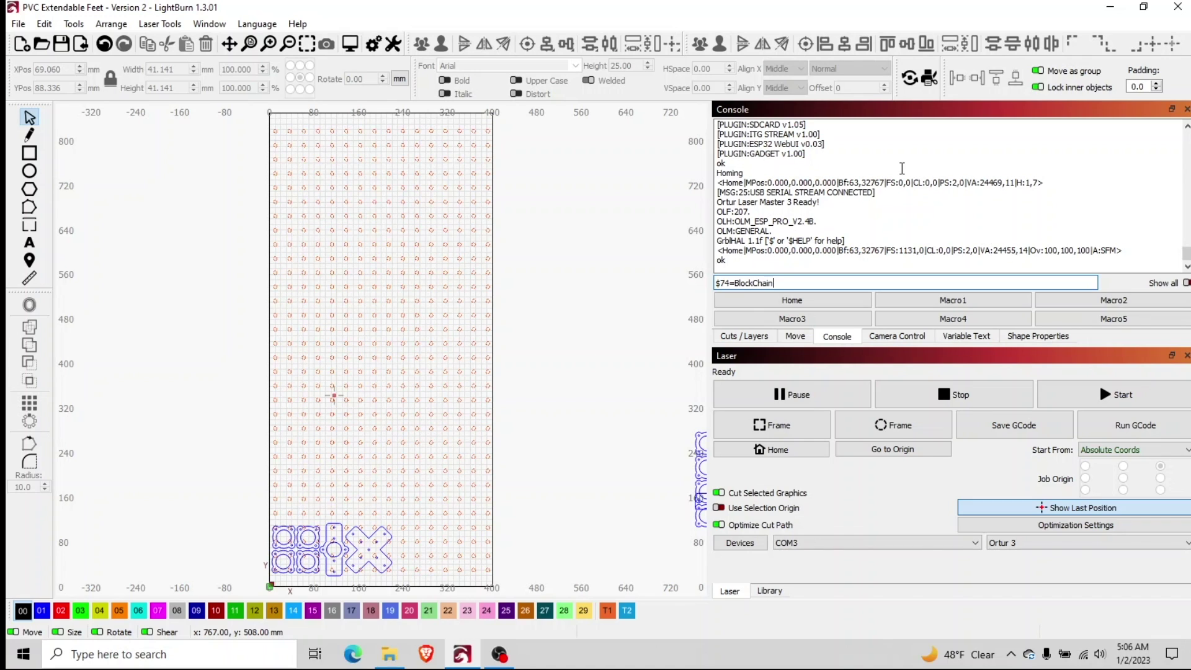
# Send $74=BlockChain as the Wi-Fi network name, then type the $75 command with the Wi-Fi password.
pyautogui.press('Return')
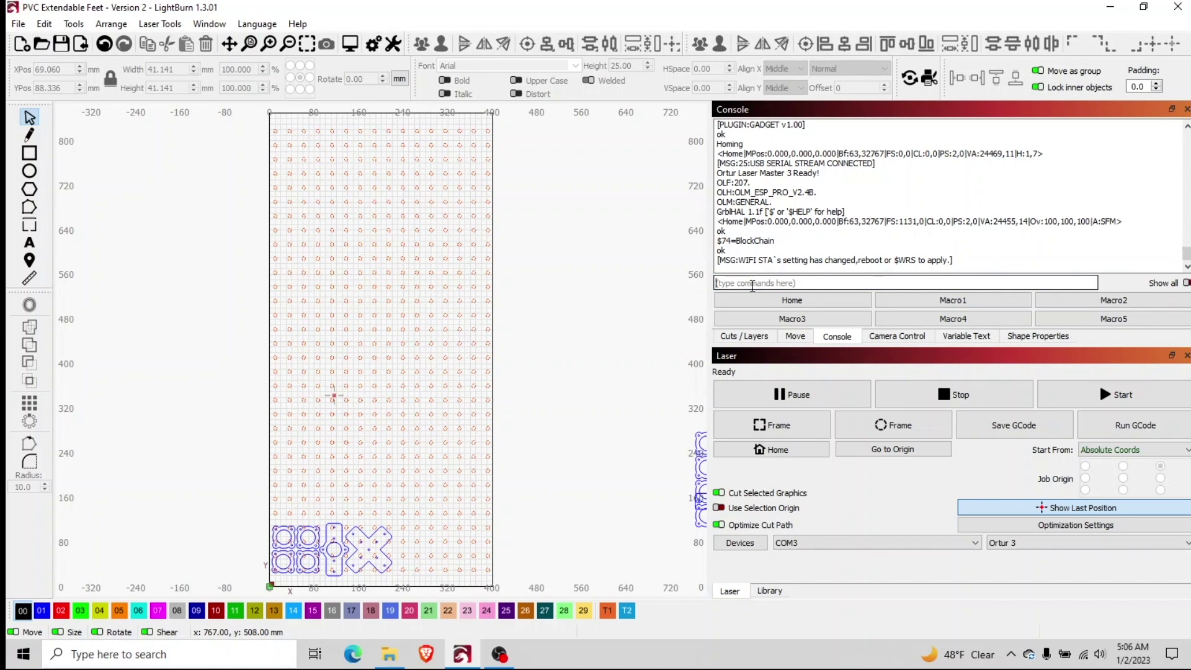
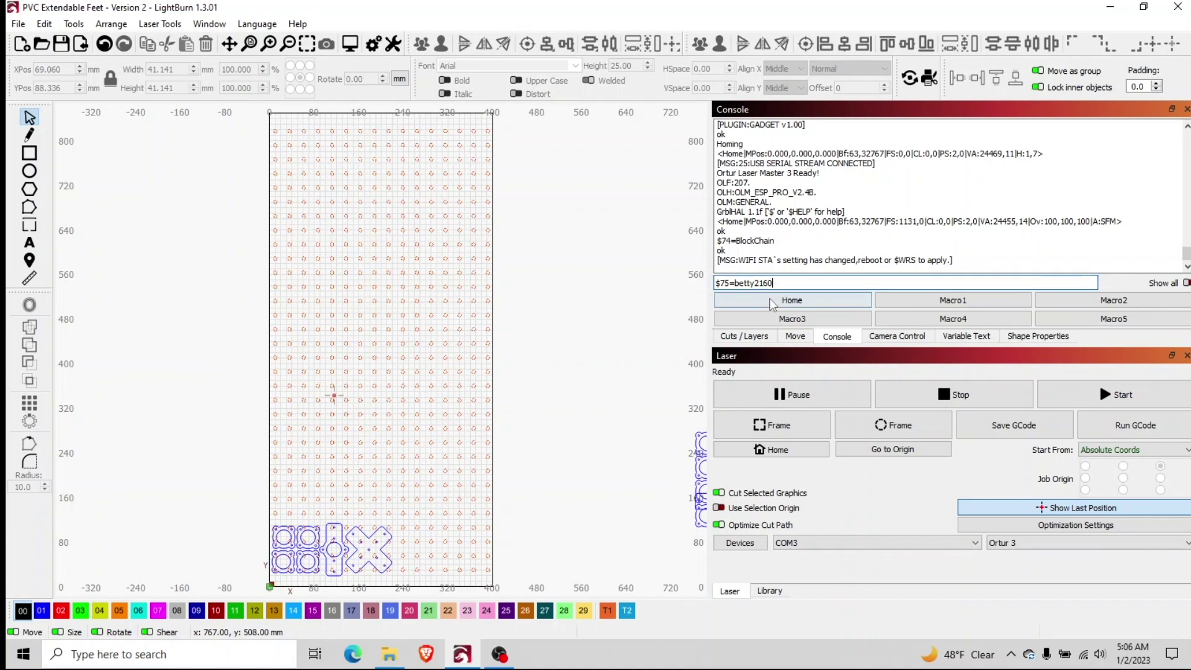
# Send the Wi-Fi password, restart Wi-Fi with $WRS, and select the reported IP 192.168.86.59.
pyautogui.press('Return')
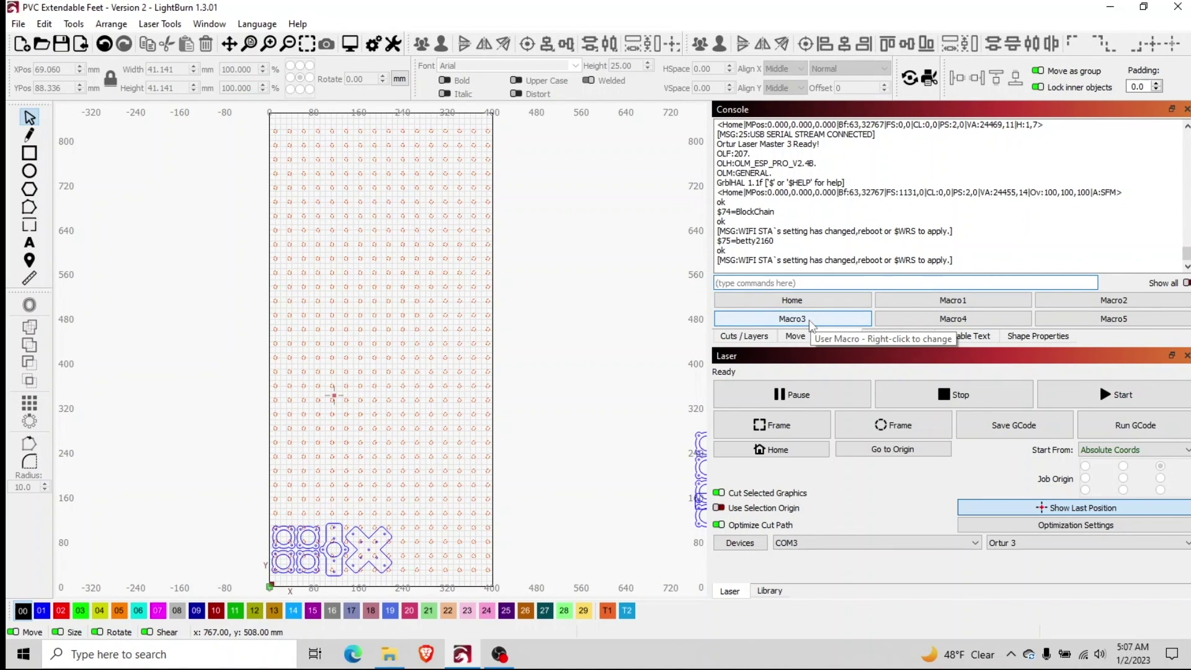
pyautogui.write('$WRS')
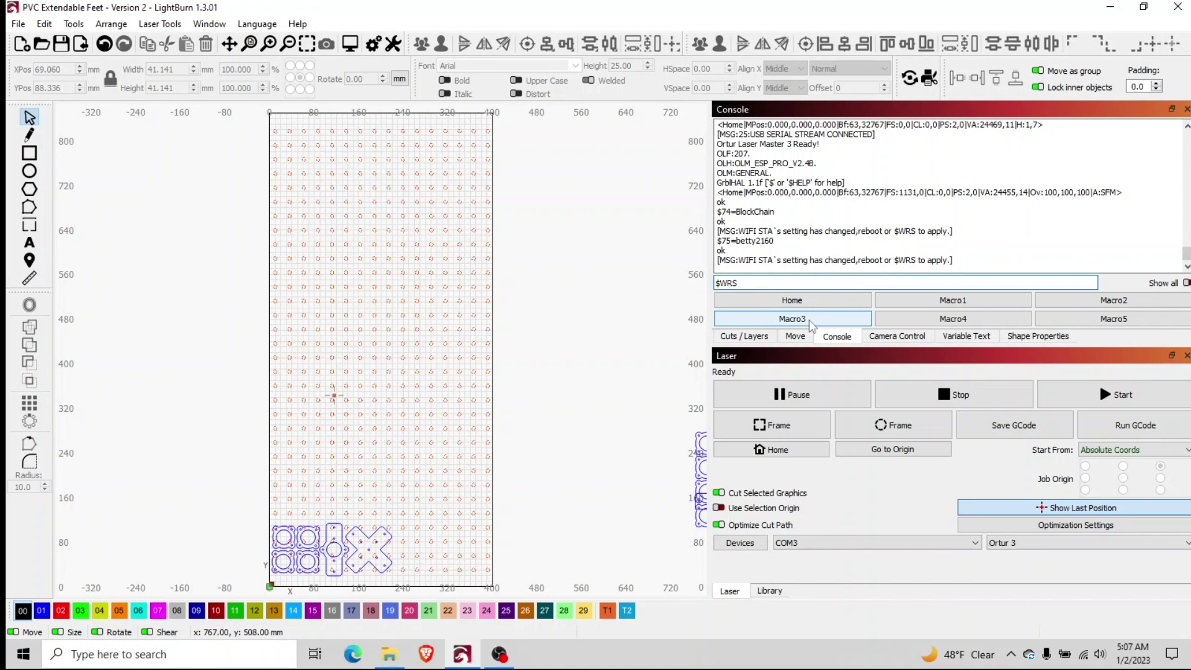
pyautogui.press('Return')
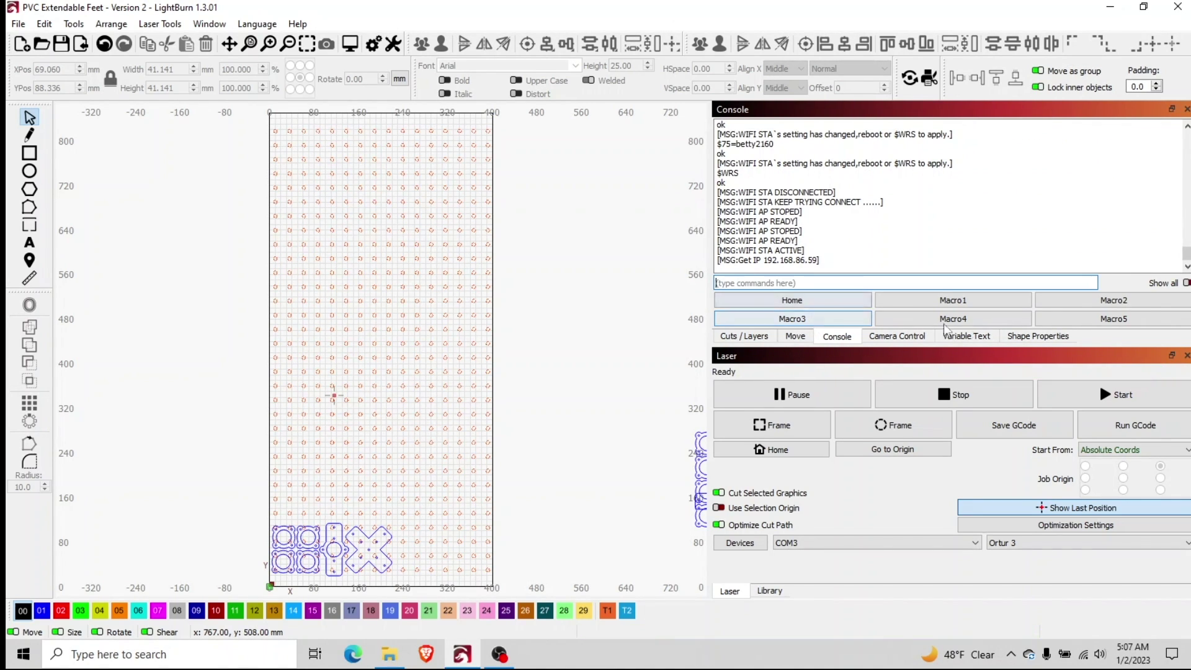
pyautogui.moveTo(829, 261); pyautogui.dragTo(876, 260)
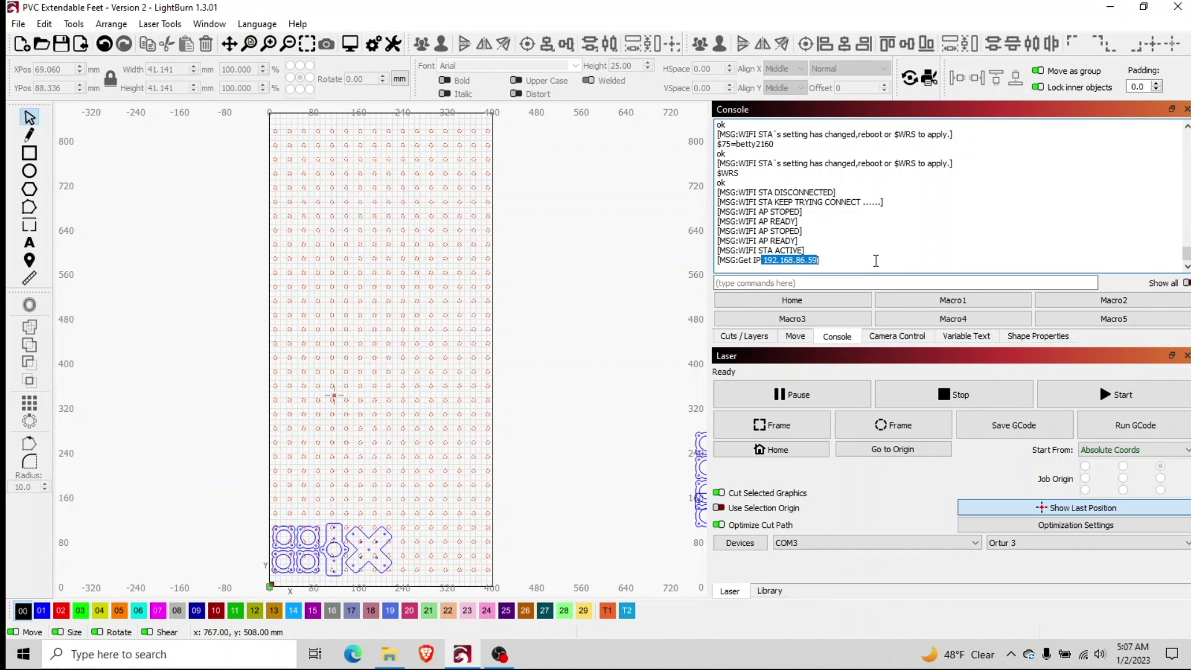
# Edit the Ortur 3 device, keeping GRBL and switching the connection to Ethernet/TCP.
pyautogui.click(839, 519)
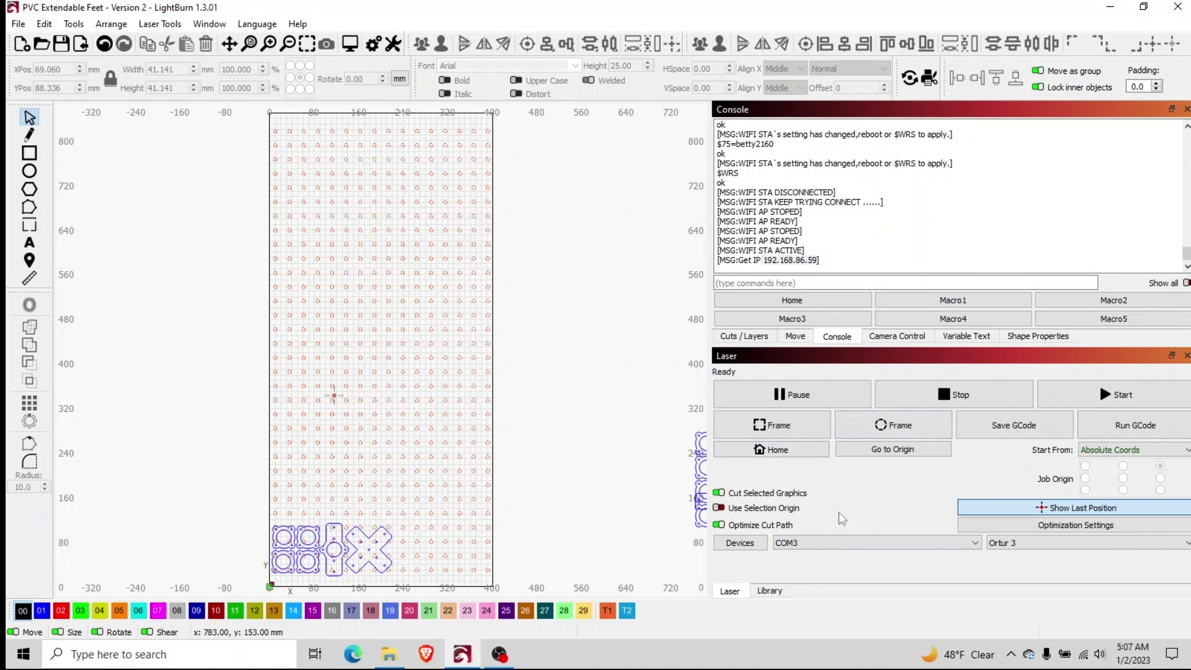
pyautogui.click(741, 543)
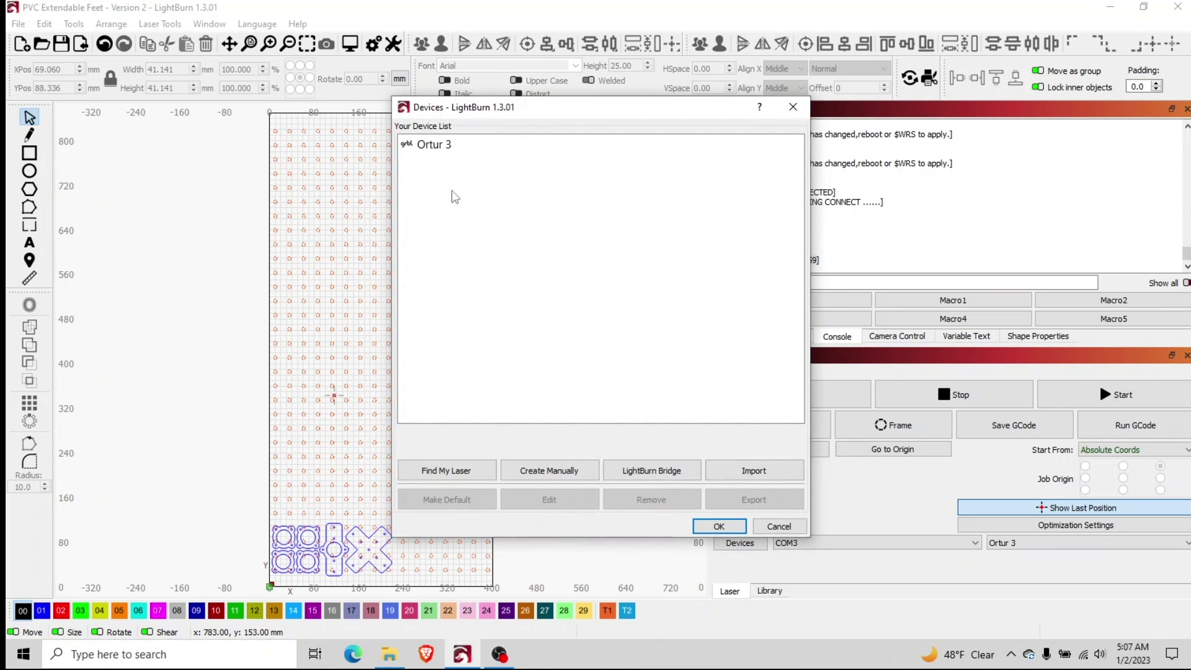
pyautogui.click(443, 145)
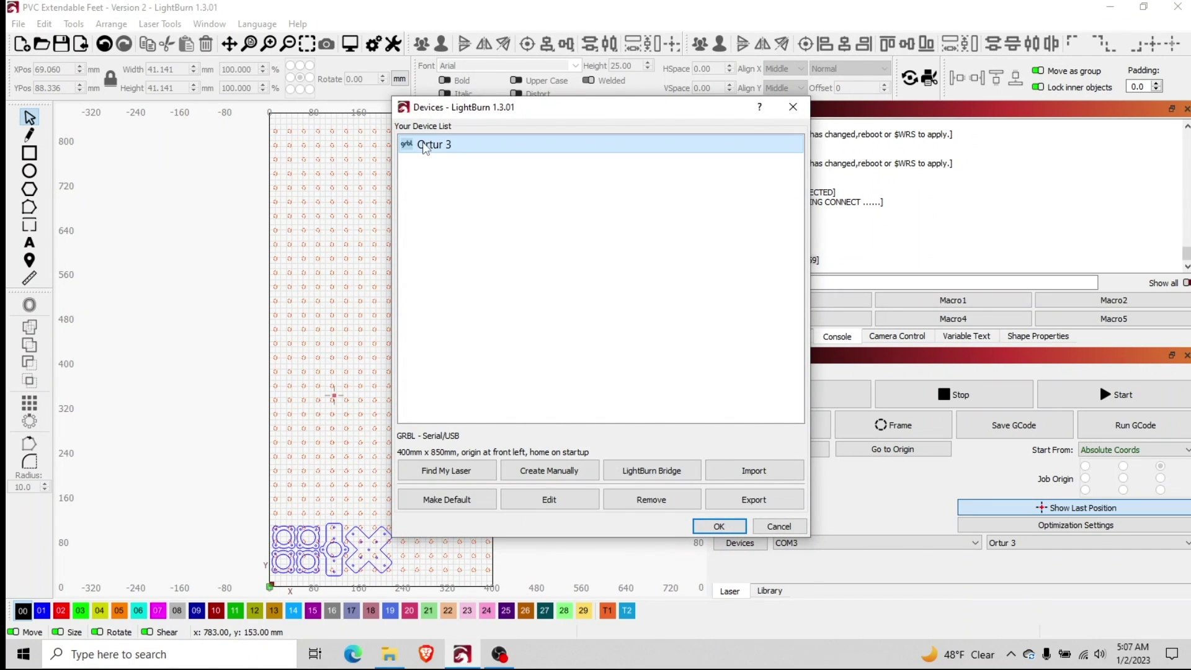
pyautogui.click(551, 496)
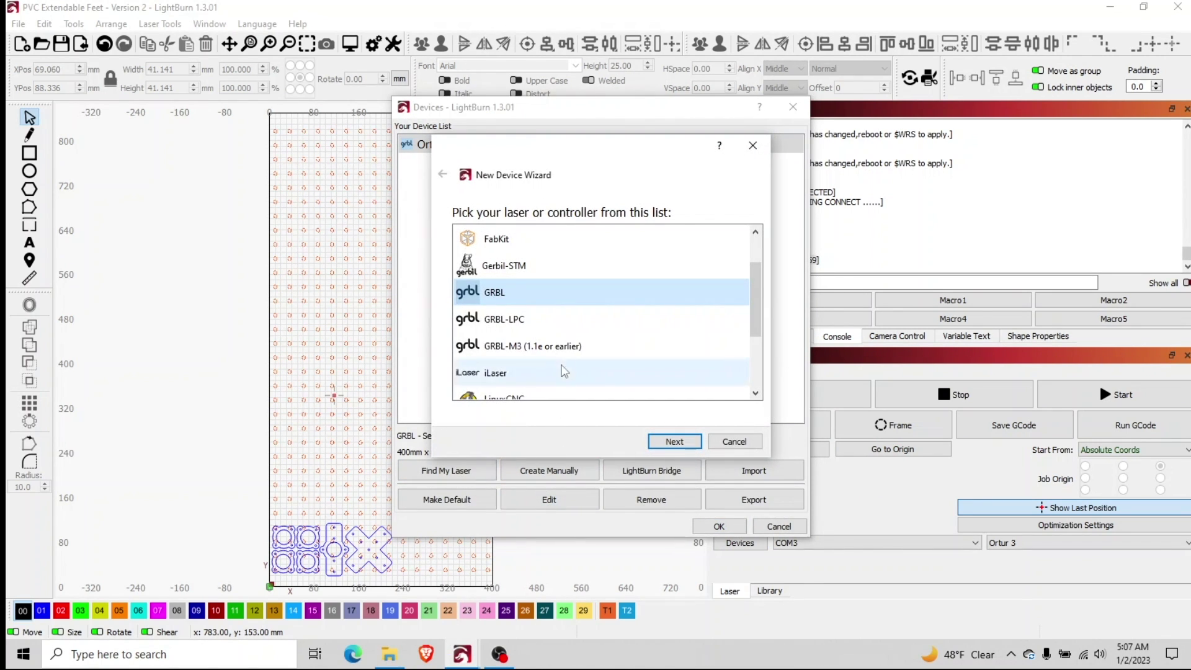
pyautogui.click(675, 442)
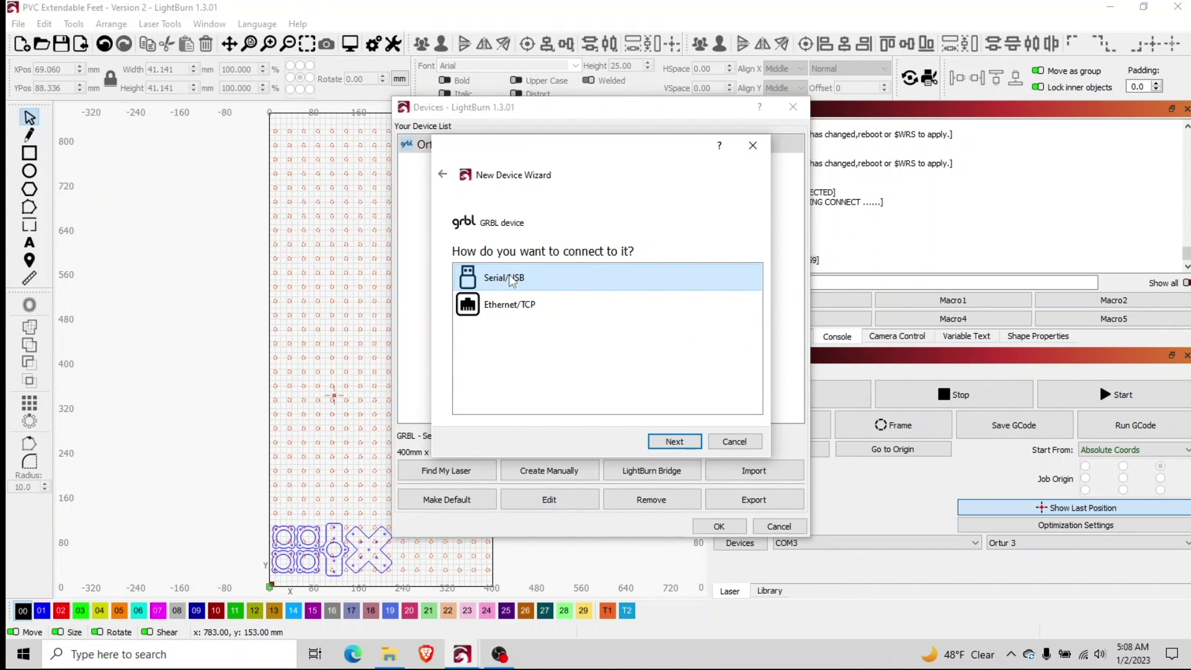
pyautogui.click(508, 304)
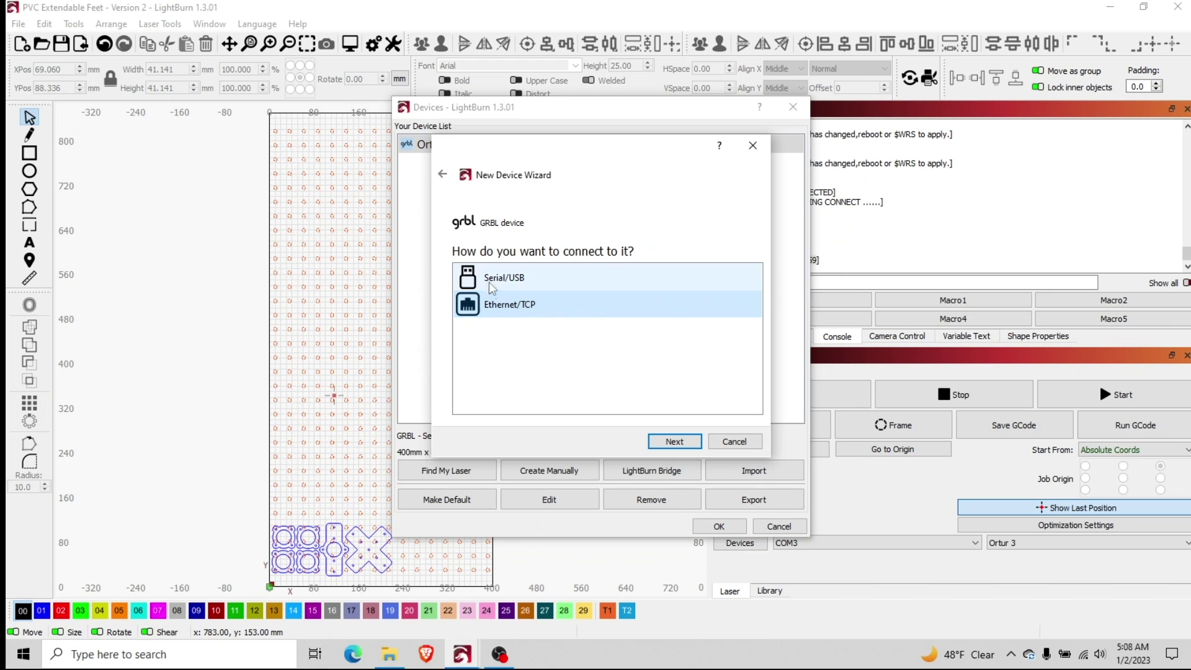
pyautogui.click(674, 441)
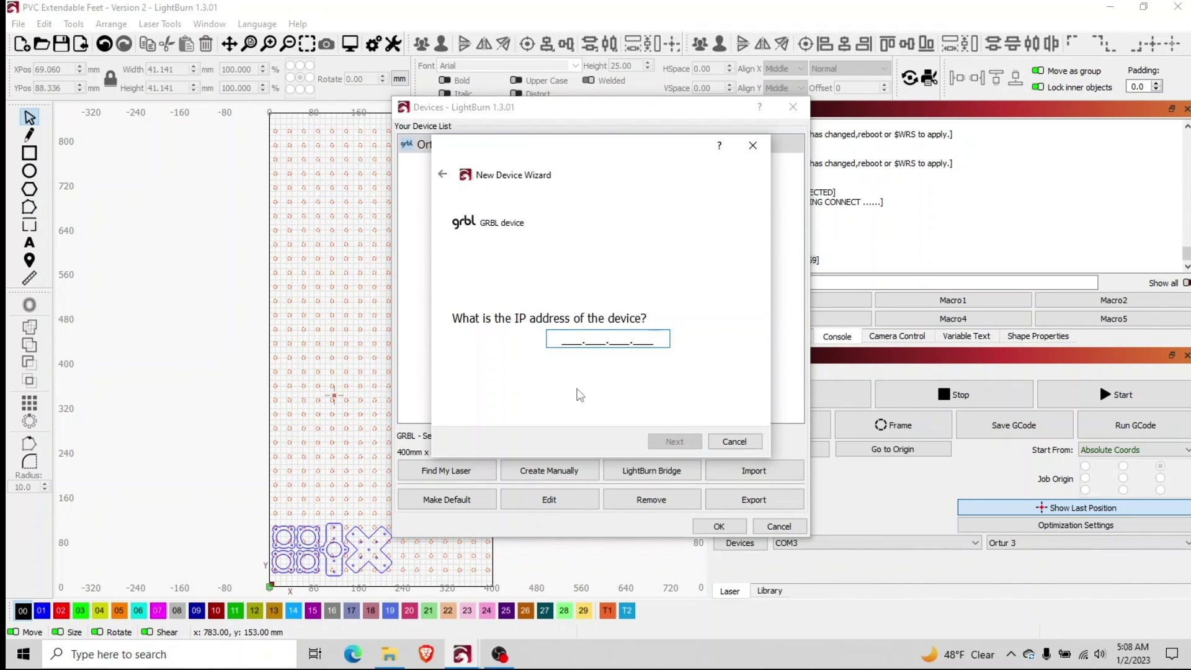
# Paste IP 192.168.86.59, keep the 400 x 850 mm area and front-left origin, and finish.
pyautogui.click(566, 340)
pyautogui.rightClick(566, 339)
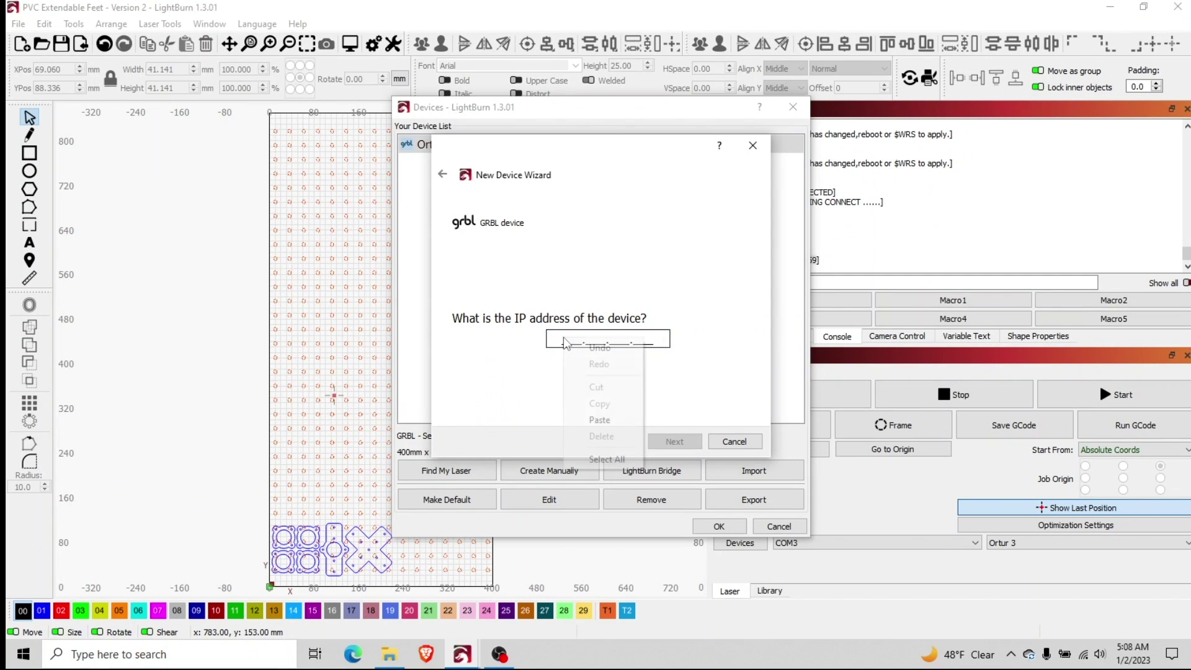
pyautogui.click(600, 420)
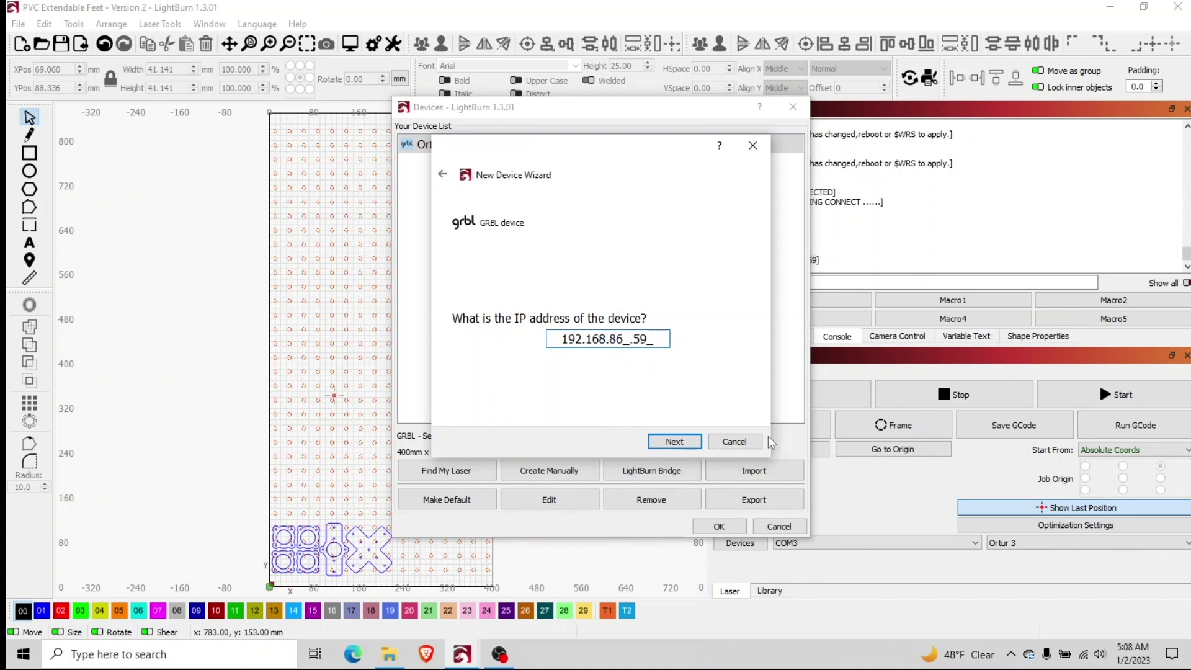
pyautogui.click(676, 441)
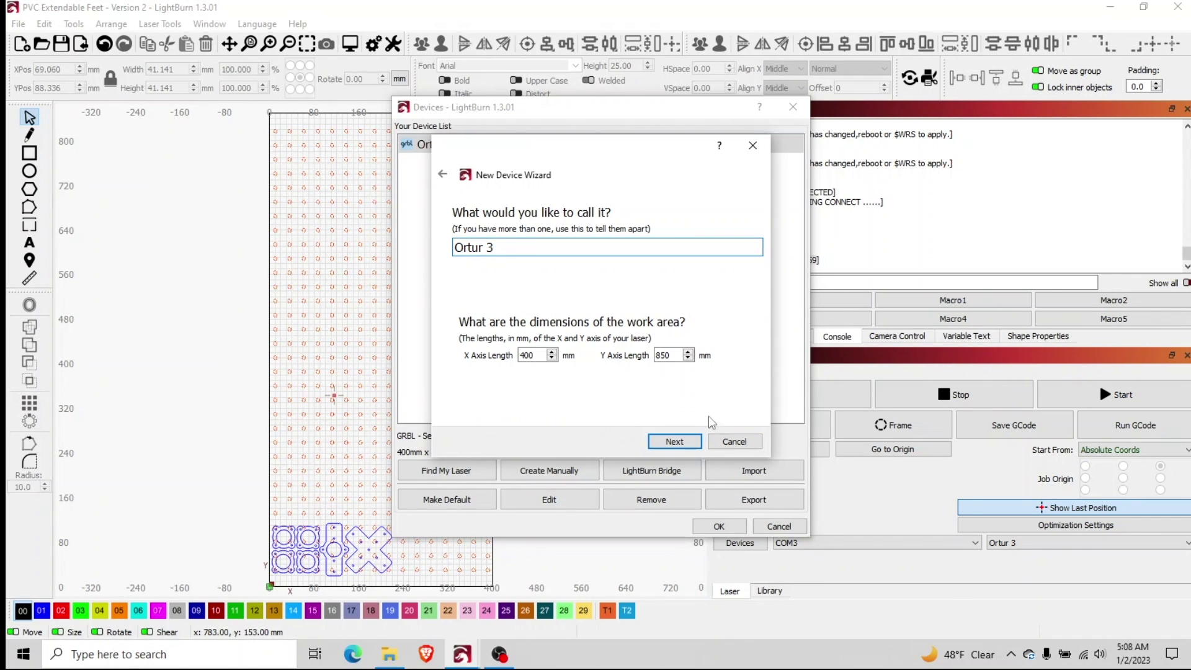
pyautogui.click(675, 444)
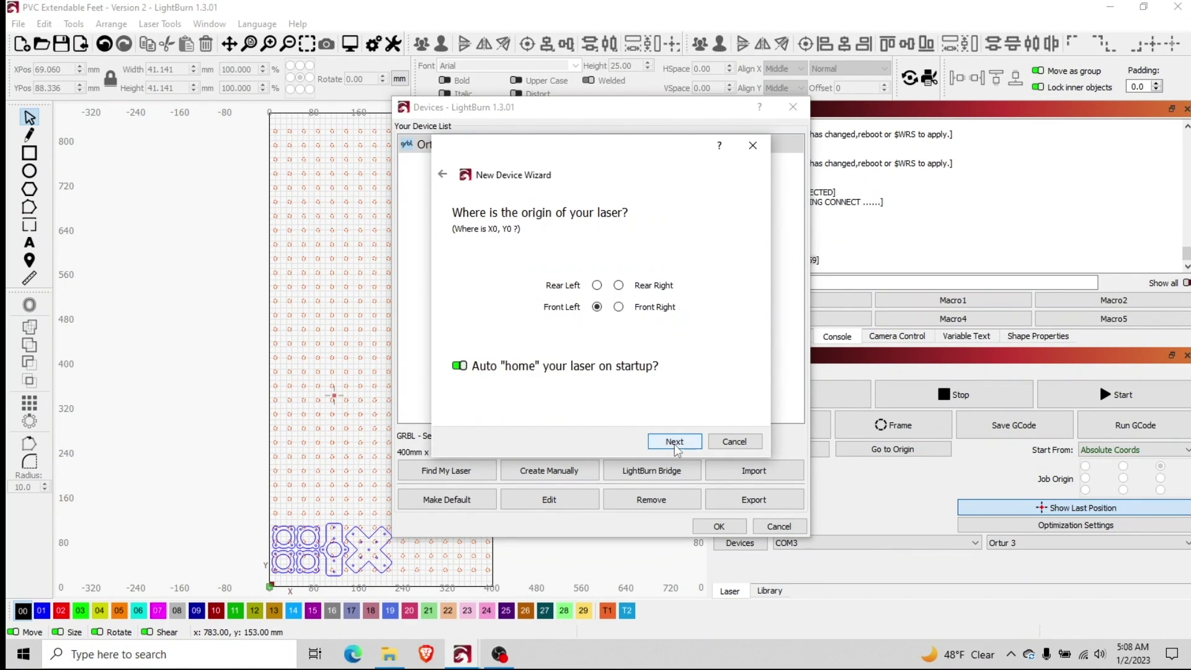
pyautogui.click(675, 443)
pyautogui.click(675, 442)
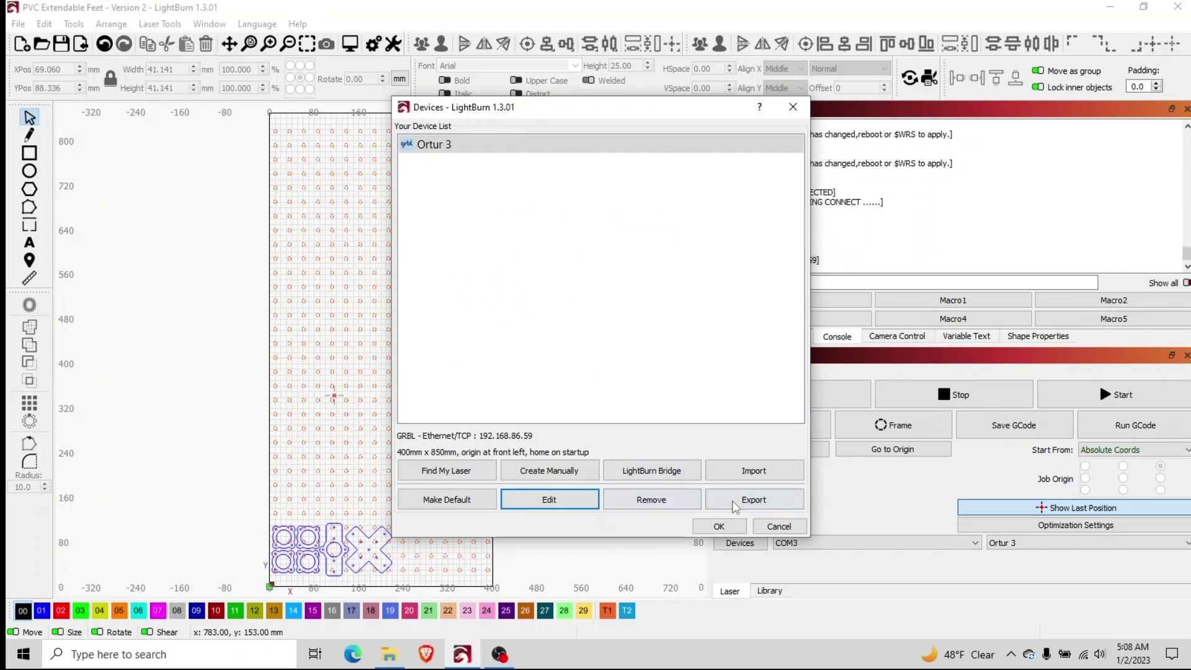
pyautogui.click(718, 525)
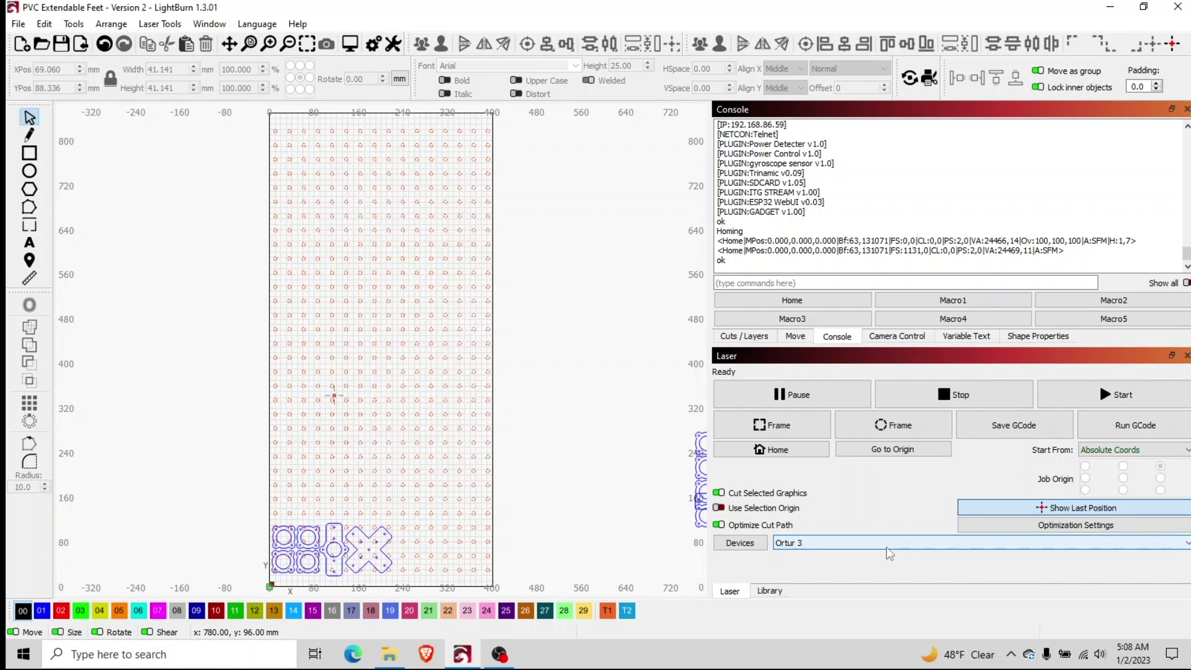
# Send the laser head to several bed positions with Position Laser over the Wi-Fi link.
pyautogui.click(29, 260)
pyautogui.click(375, 282)
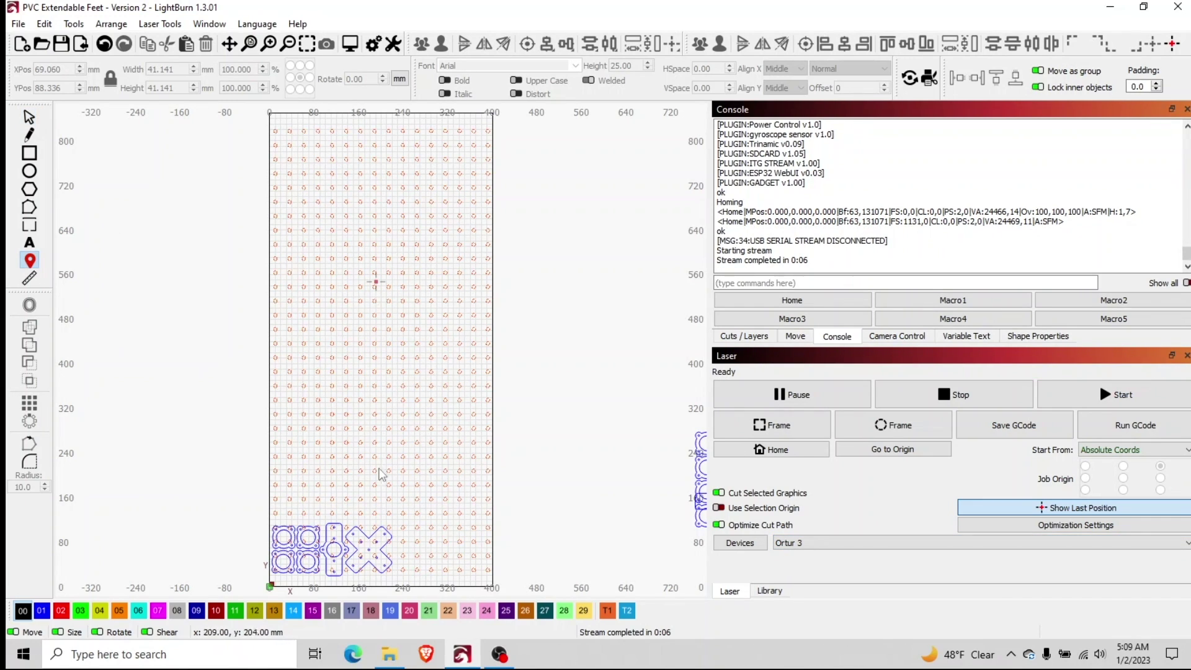
pyautogui.click(364, 463)
pyautogui.press('Escape')
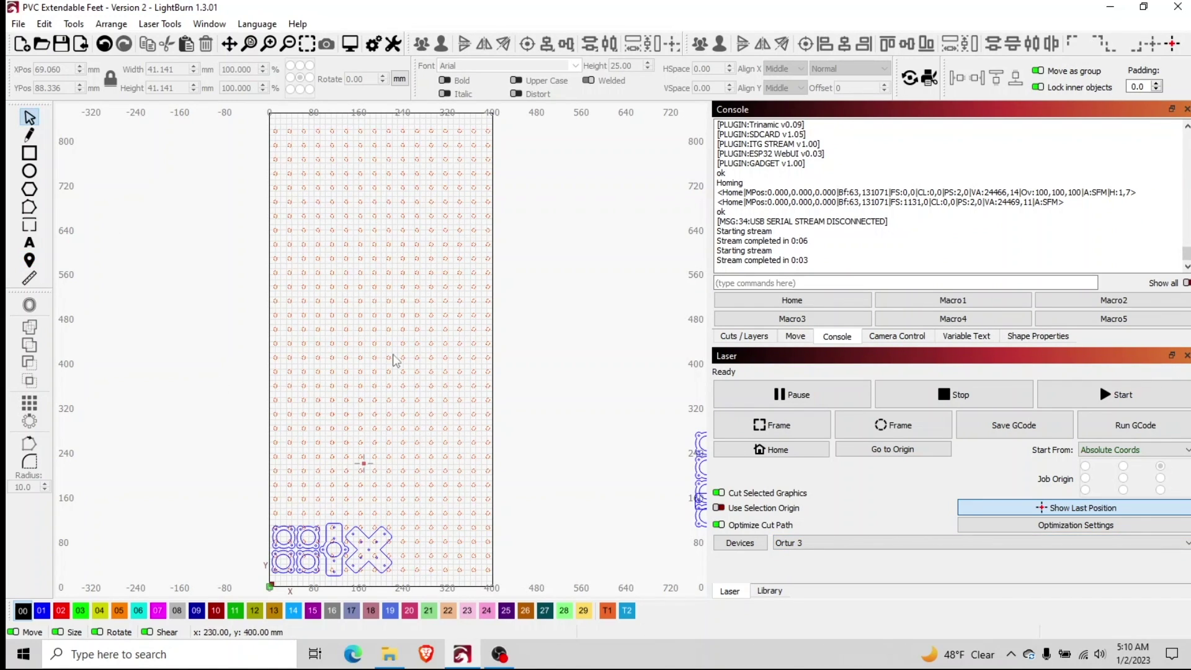
pyautogui.click(29, 261)
pyautogui.click(384, 291)
pyautogui.press('Escape')
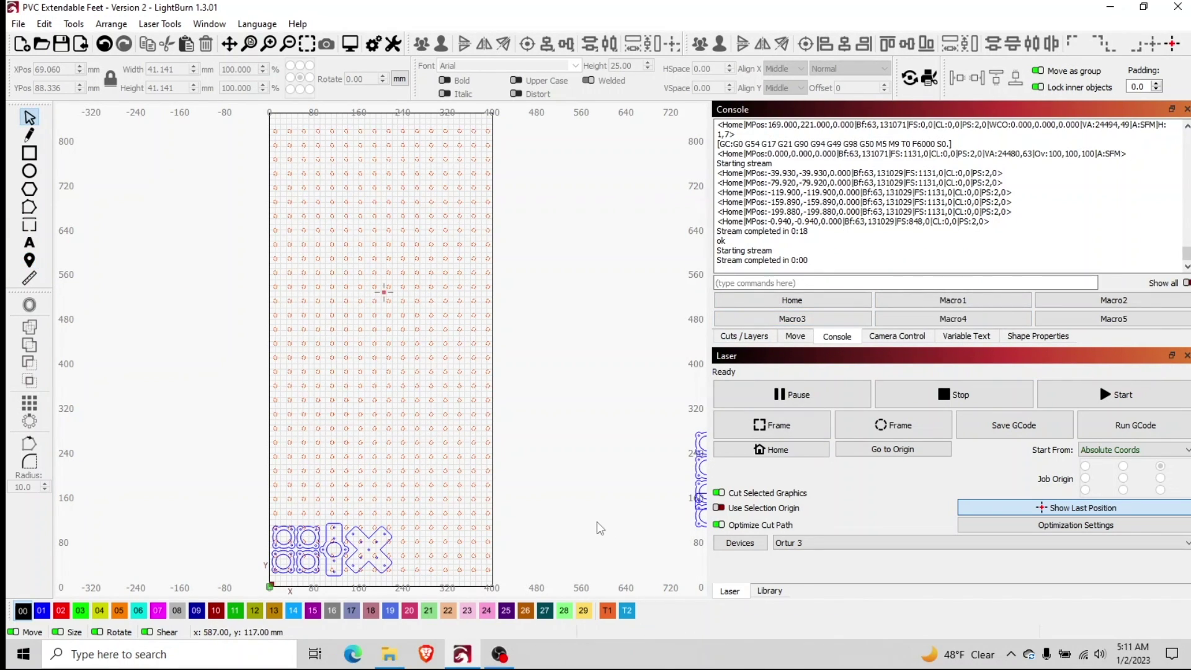
pyautogui.click(29, 261)
pyautogui.click(359, 287)
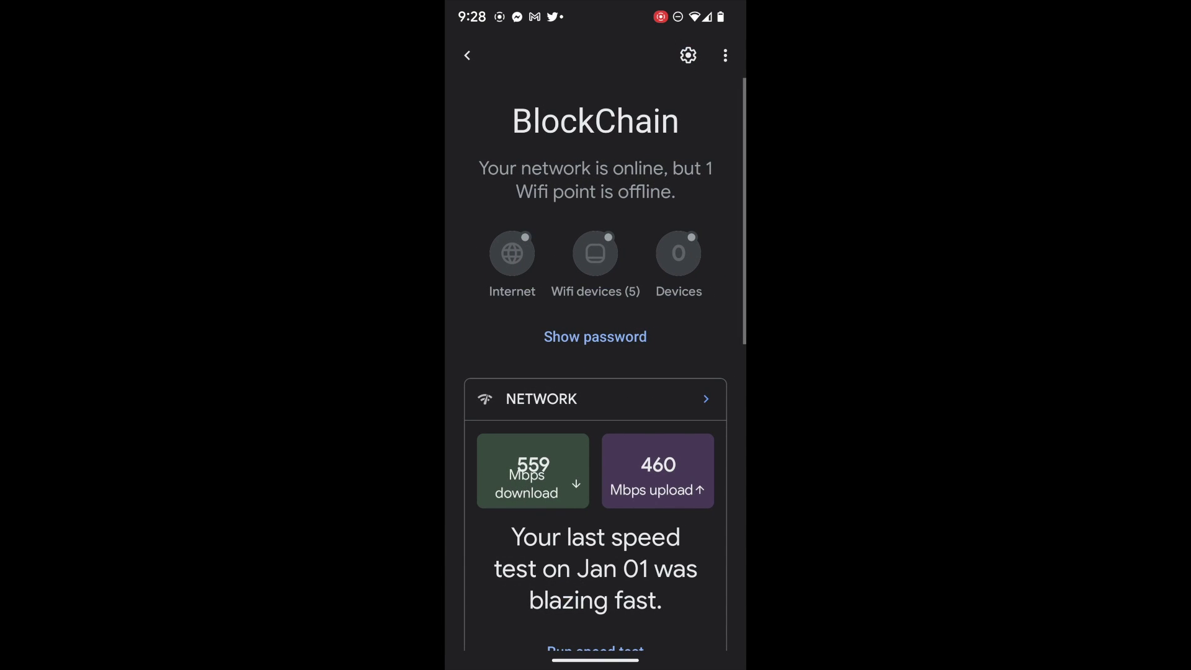
# Scroll the BlockChain network settings and open Advanced networking toward DHCP IP reservations.
pyautogui.scroll(-4, 623, 359)
pyautogui.scroll(-1, 596, 360)
pyautogui.scroll(2, 595, 359)
pyautogui.scroll(-2, 596, 360)
pyautogui.click(545, 464)
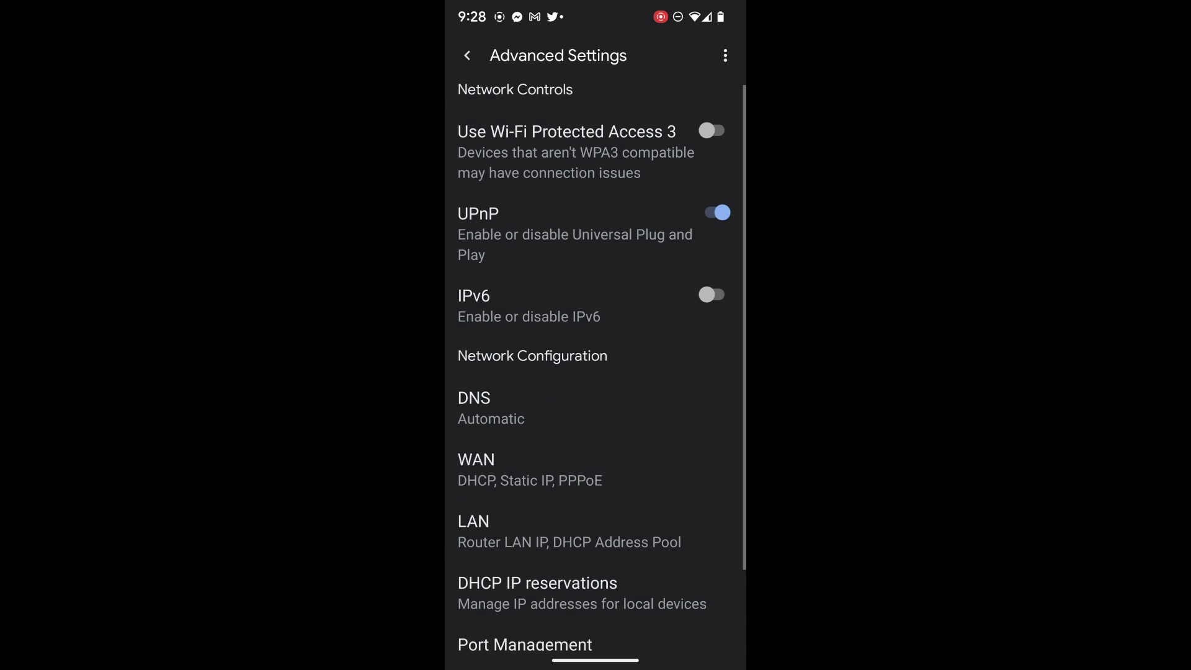
pyautogui.scroll(-2, 596, 359)
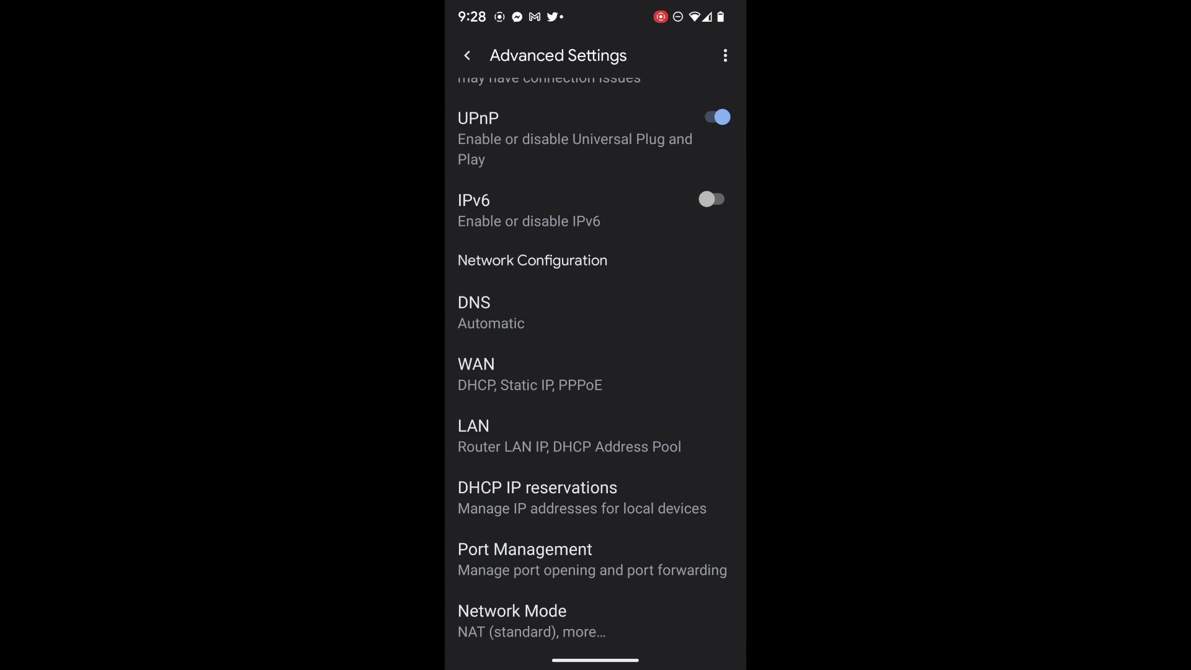